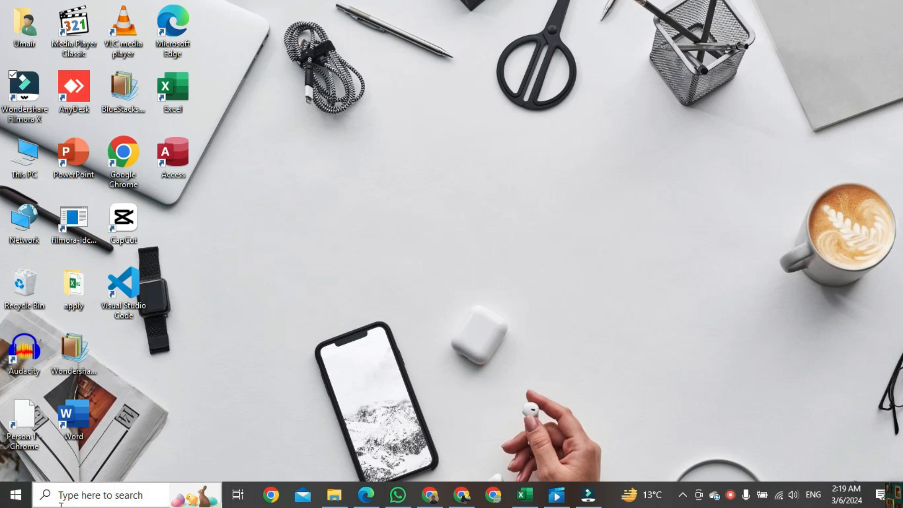
# Step: Launch CapCut from the Windows search and start a new video project
pyautogui.click(98, 500)
pyautogui.write('capcut')
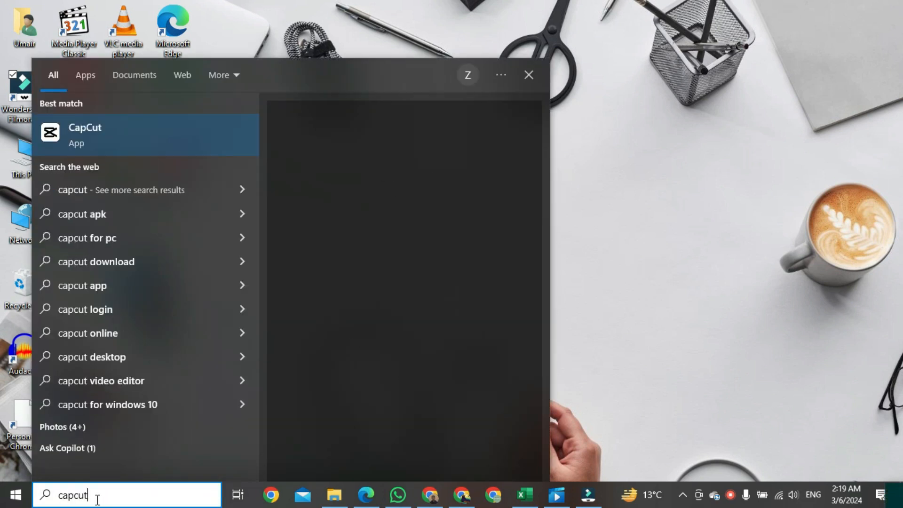
pyautogui.press('Return')
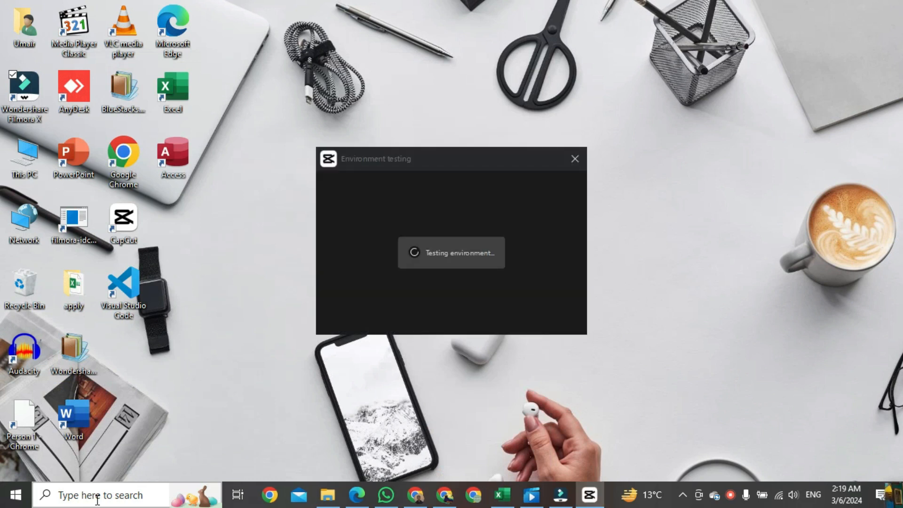
pyautogui.click(475, 408)
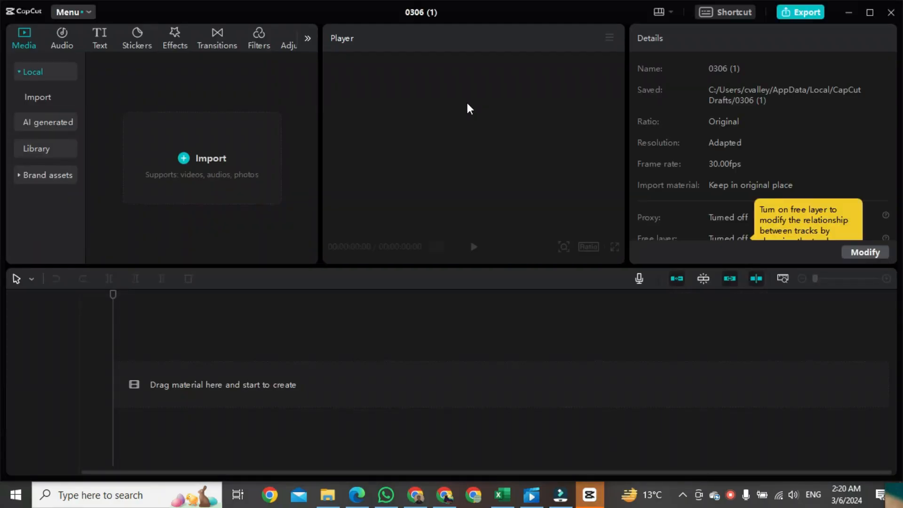
# Step: Import 0306.mp4 and 0306(1).mp4 from the 347 create clone effect folder into the project media
pyautogui.click(198, 176)
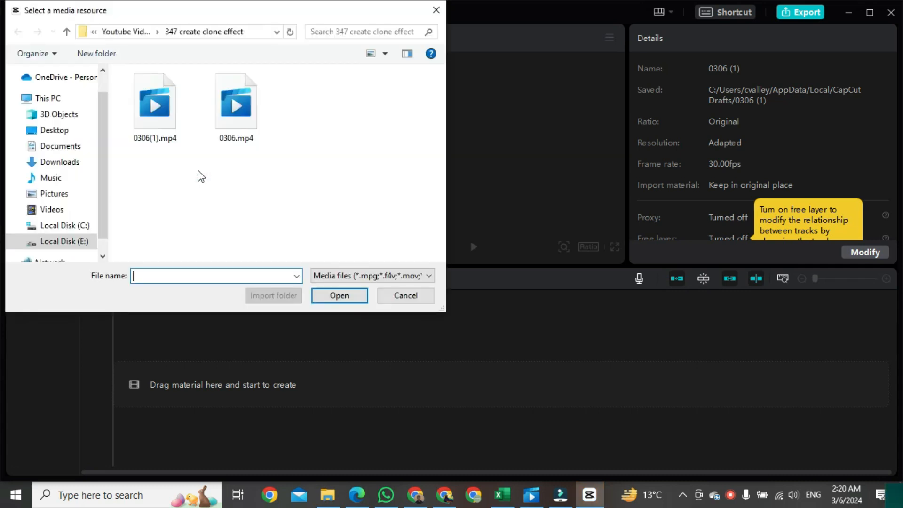
pyautogui.click(208, 74)
pyautogui.click(127, 74)
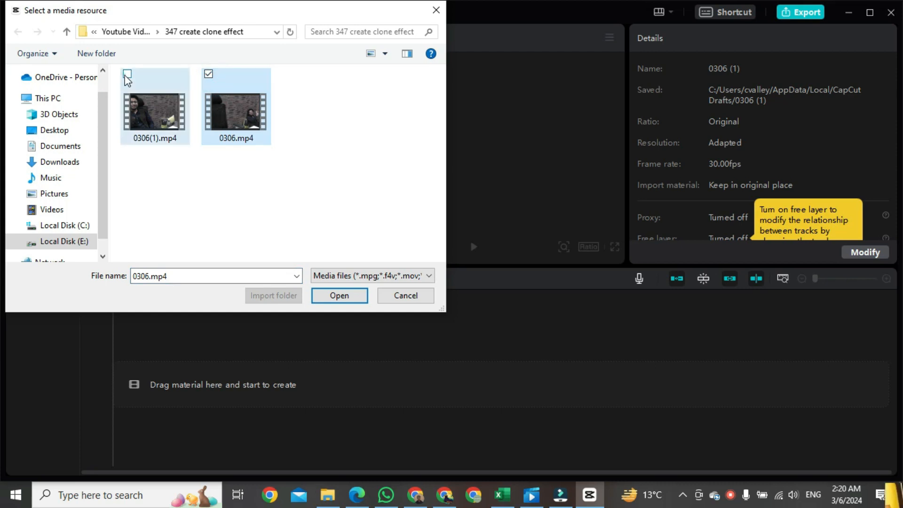
pyautogui.click(343, 298)
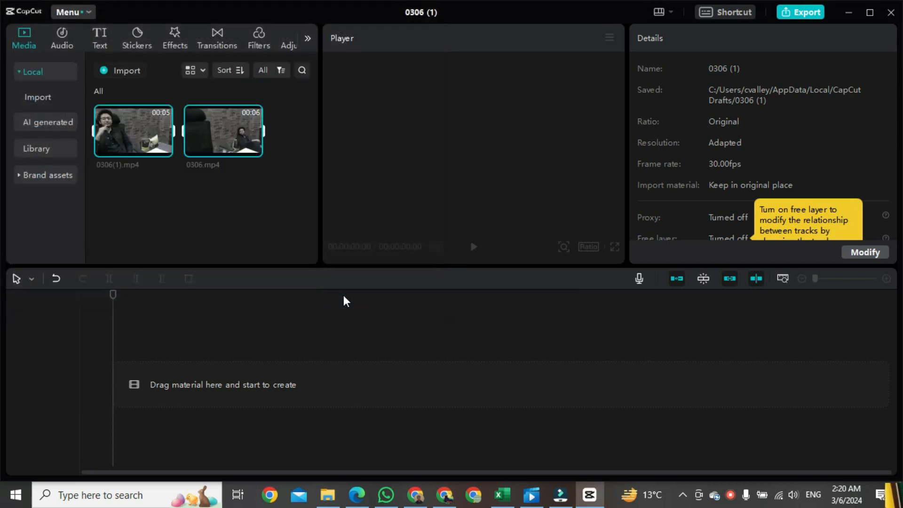
# Step: Place the 0306.mp4 clip at the start of the main timeline track
pyautogui.click(258, 206)
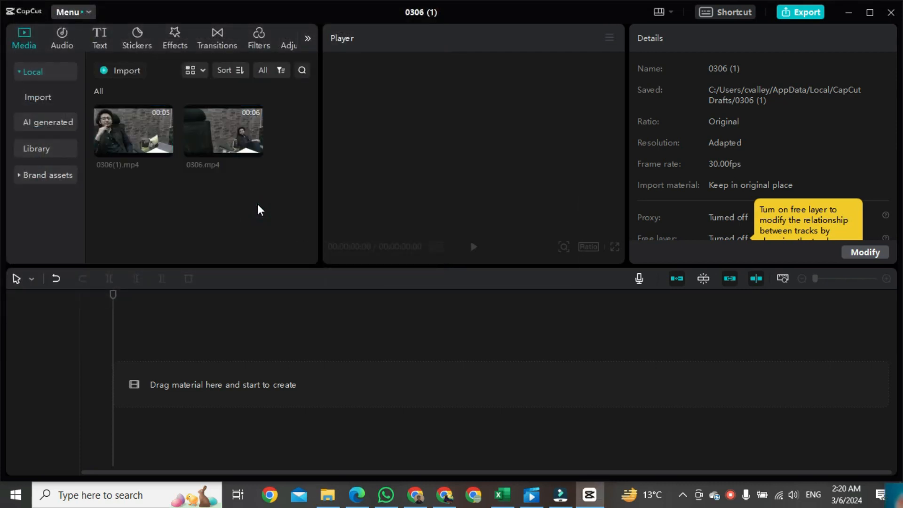
pyautogui.moveTo(247, 143); pyautogui.dragTo(135, 382)
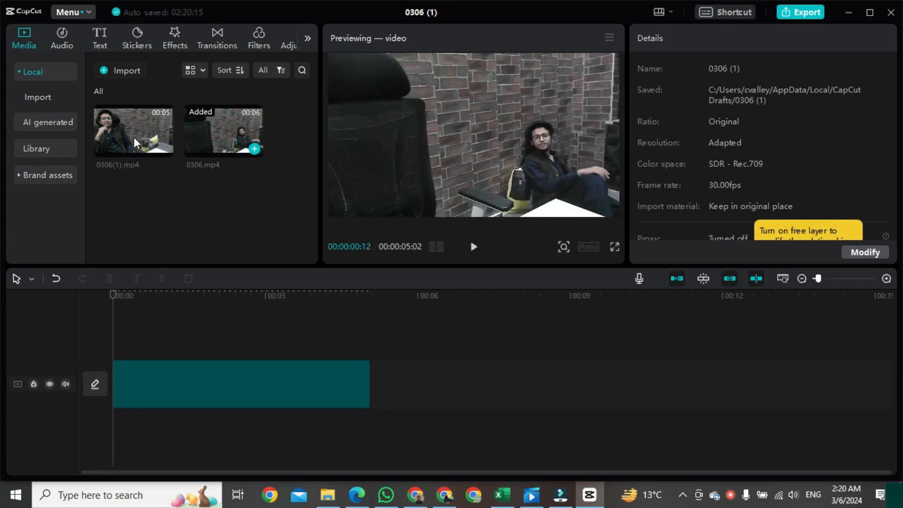
pyautogui.moveTo(155, 336); pyautogui.dragTo(139, 342)
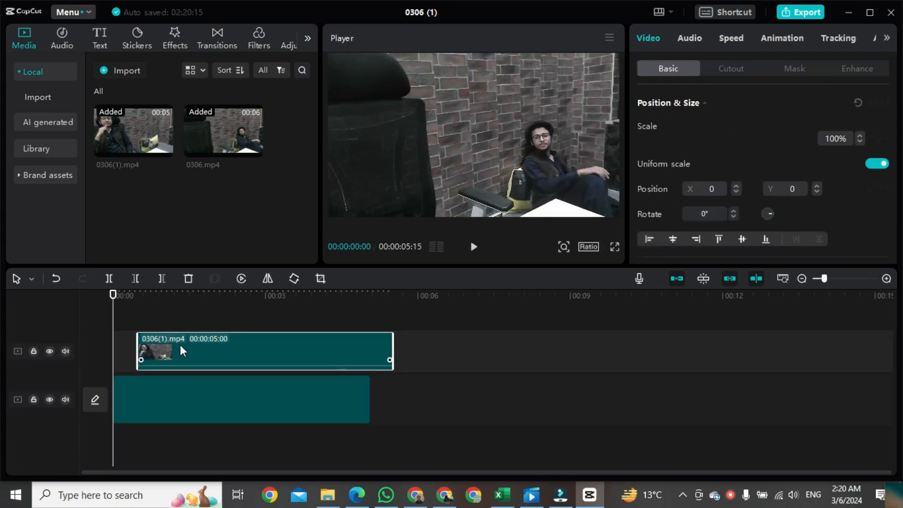
pyautogui.rightClick(219, 349)
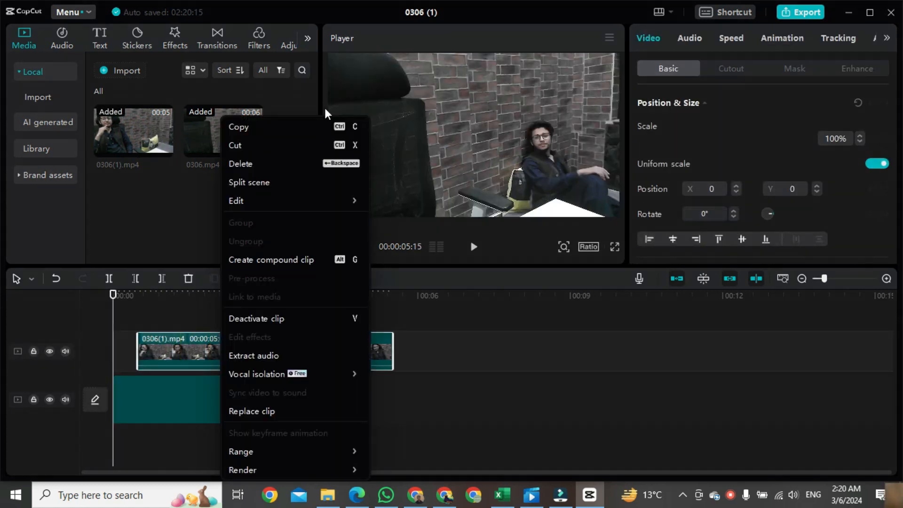
pyautogui.click(277, 165)
# Step: Stack 0306(1).mp4 on a track above 0306.mp4, aligned to the timeline start, and play back the layered clips
pyautogui.press('space')
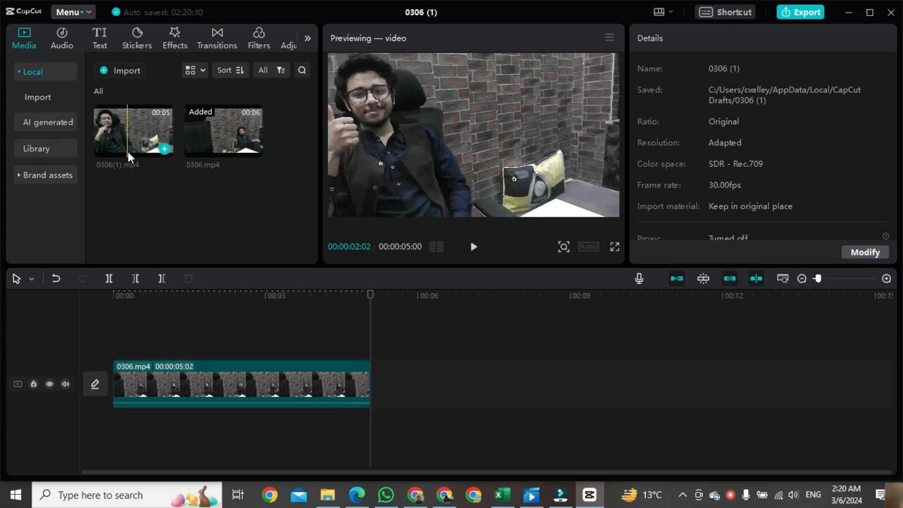
pyautogui.moveTo(127, 147); pyautogui.dragTo(98, 352)
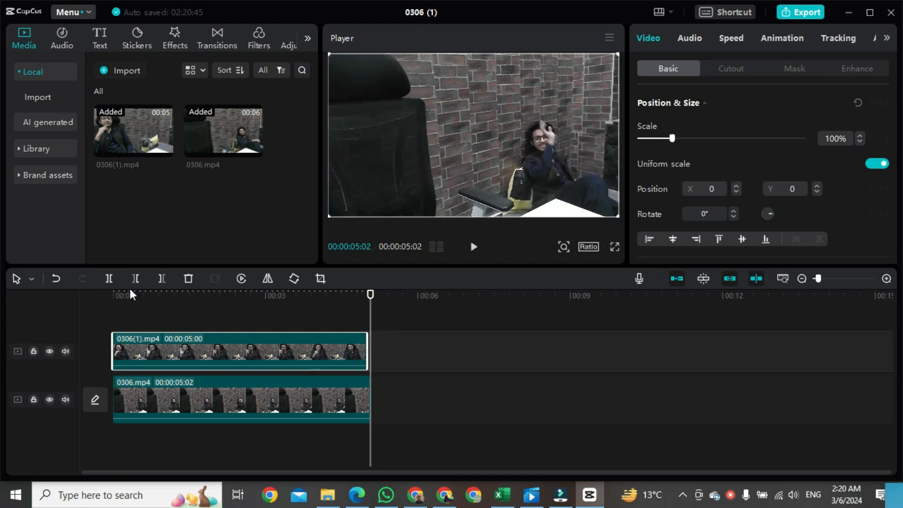
pyautogui.click(116, 297)
pyautogui.press('space')
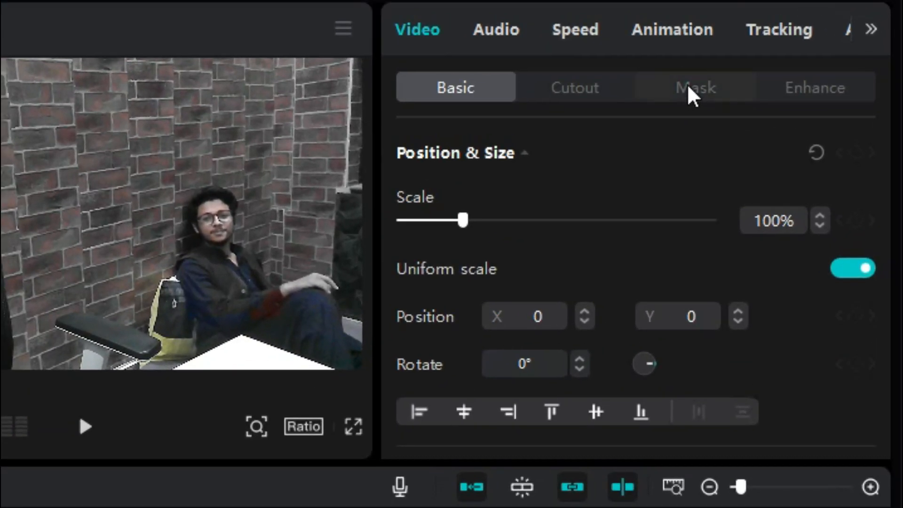
# Step: Apply a Horizontal mask to the upper 0306(1).mp4 clip and rotate it to -120° so its line runs between the two people
pyautogui.click(693, 82)
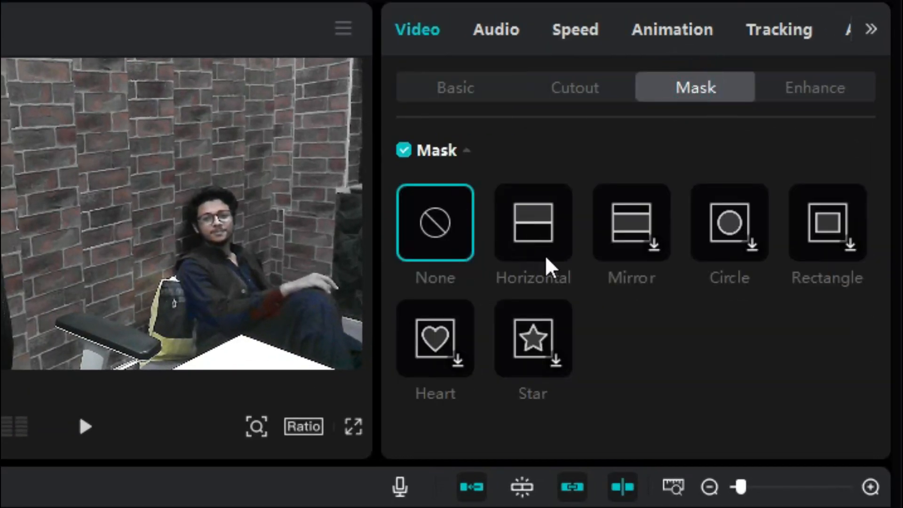
pyautogui.click(517, 227)
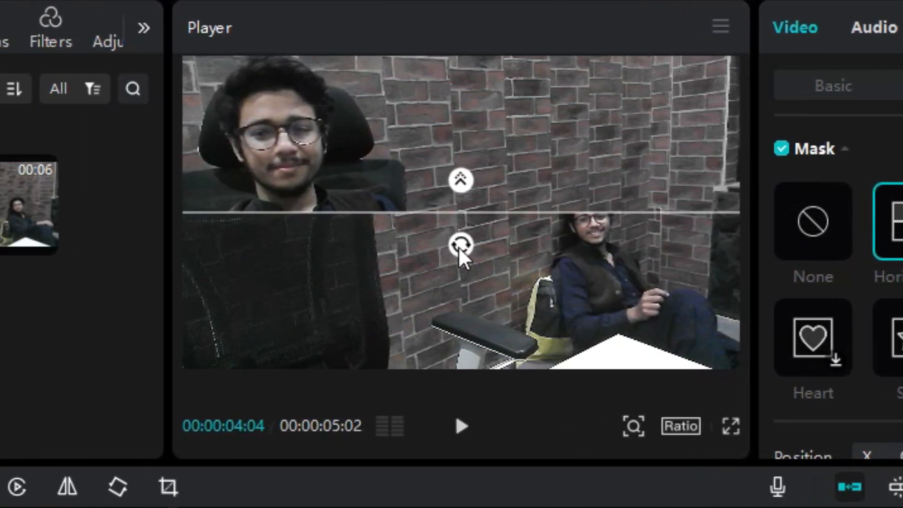
pyautogui.moveTo(310, 246); pyautogui.dragTo(269, 251)
pyautogui.moveTo(354, 250); pyautogui.dragTo(445, 207)
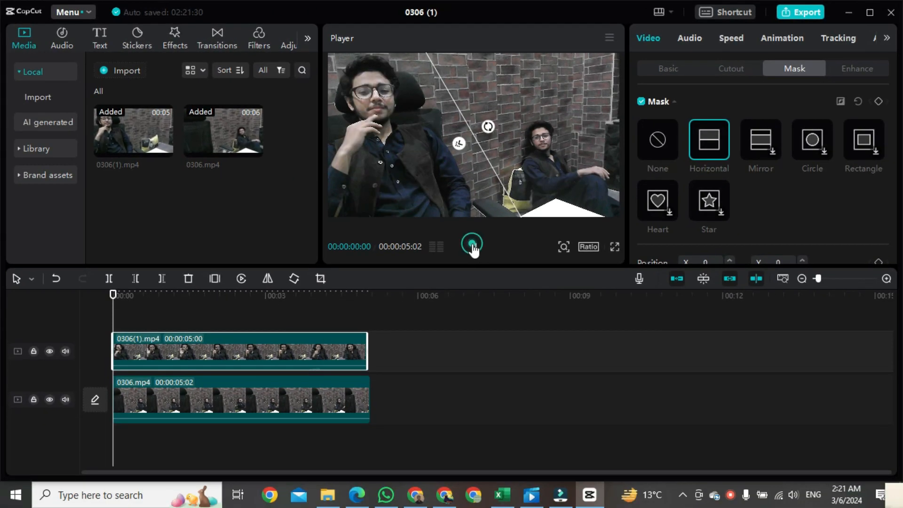
# Step: Play back the masked composite to check how both clips blend along the mask line
pyautogui.click(472, 244)
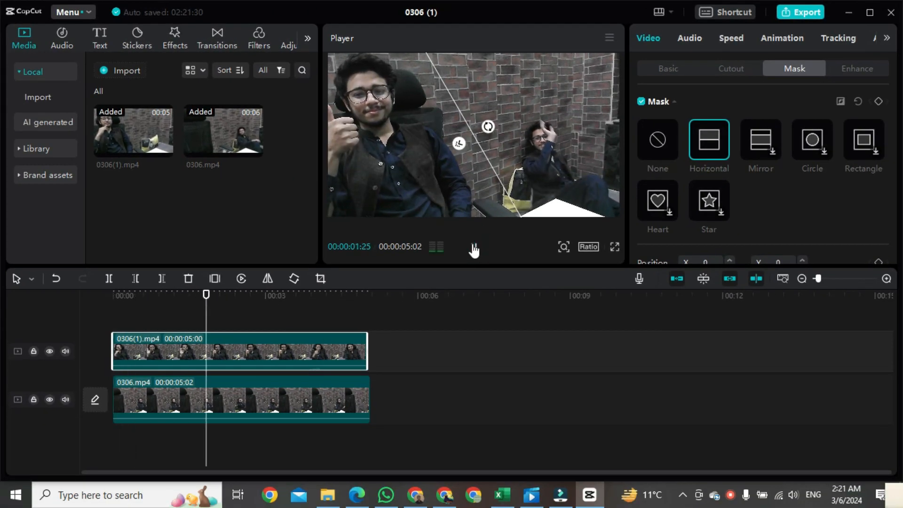
pyautogui.click(473, 247)
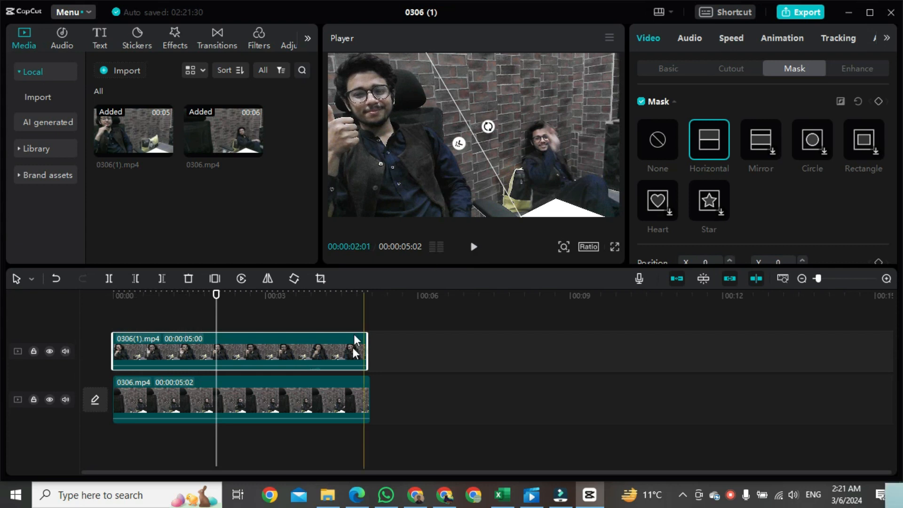
pyautogui.click(327, 378)
pyautogui.press('space')
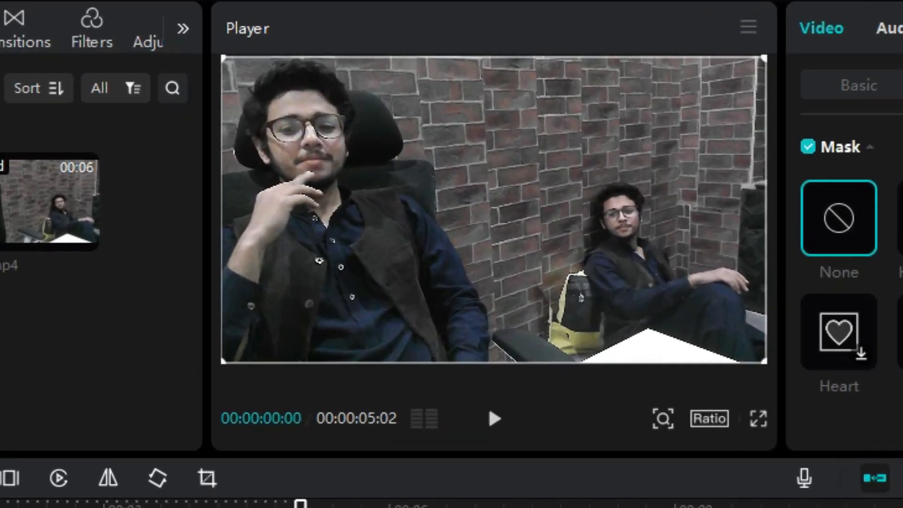
pyautogui.press('space')
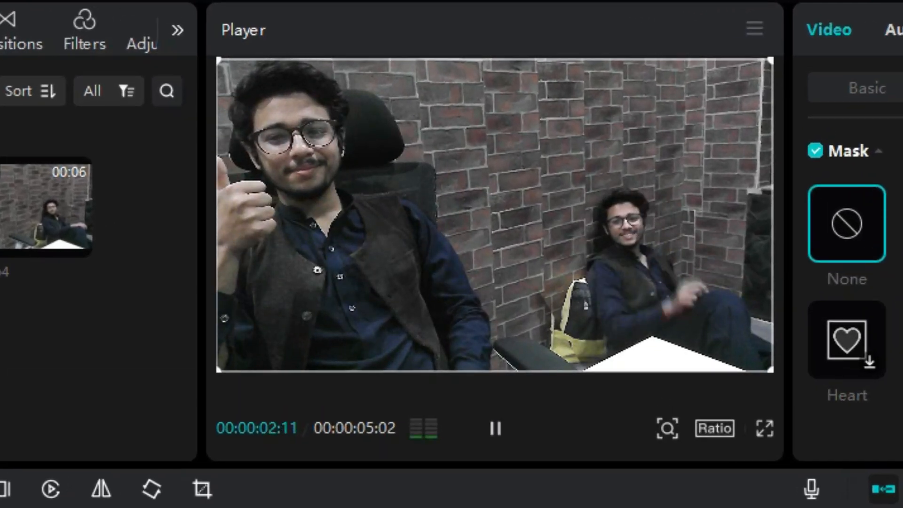
pyautogui.click(489, 416)
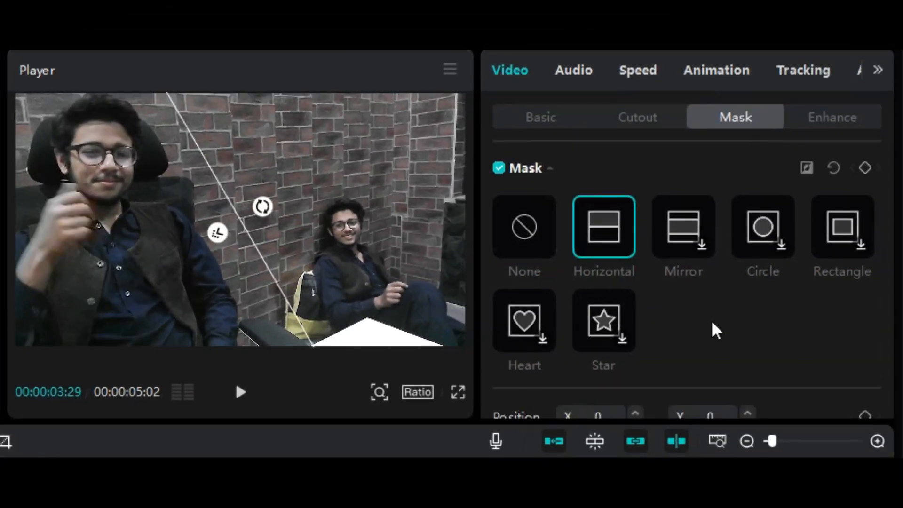
# Step: Set the feather of the upper clip's Horizontal mask to 47 and play back the softened blend
pyautogui.scroll(-3, 713, 328)
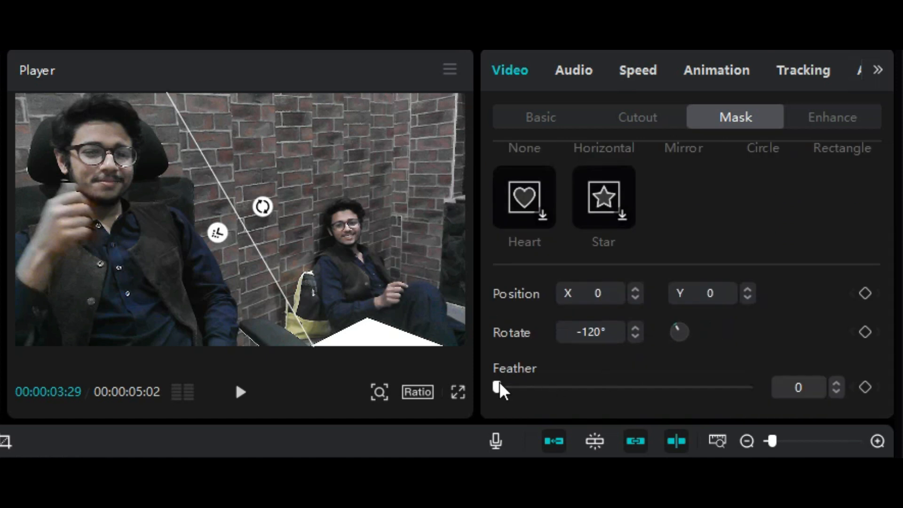
pyautogui.moveTo(500, 382); pyautogui.dragTo(617, 384)
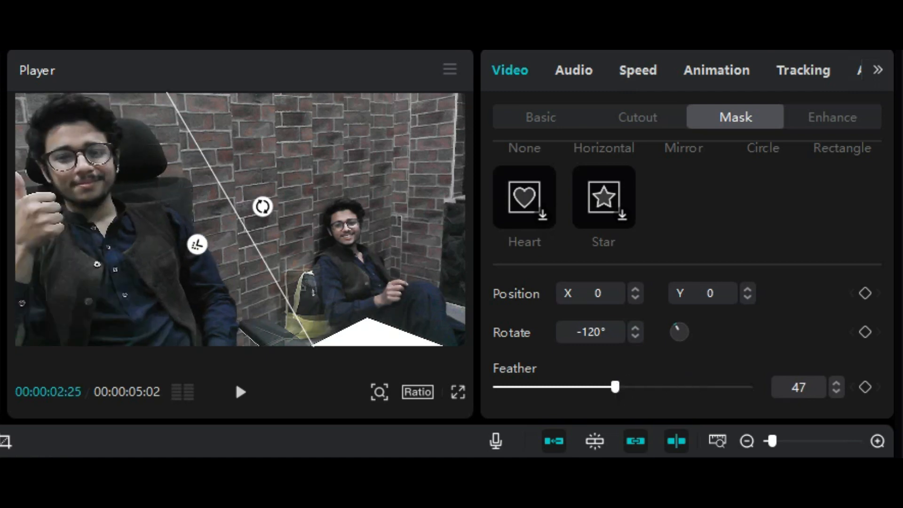
pyautogui.click(301, 489)
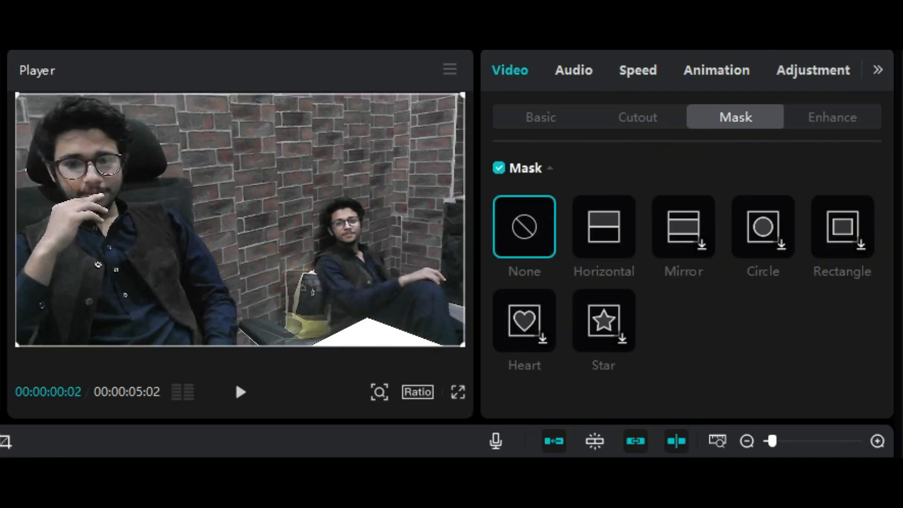
pyautogui.press('space')
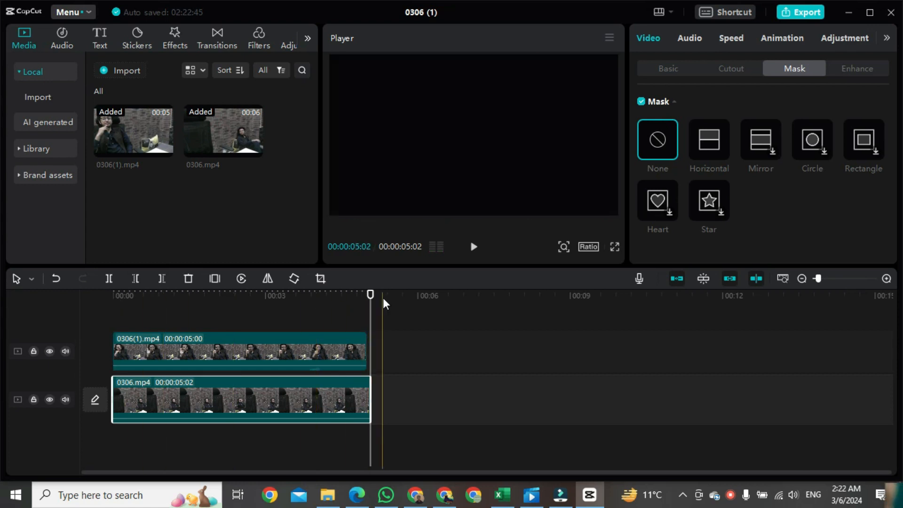
# Step: Split the lower 0306.mp4 clip at 00:00:05:00, where the upper clip ends, and delete the leftover end piece
pyautogui.click(887, 279)
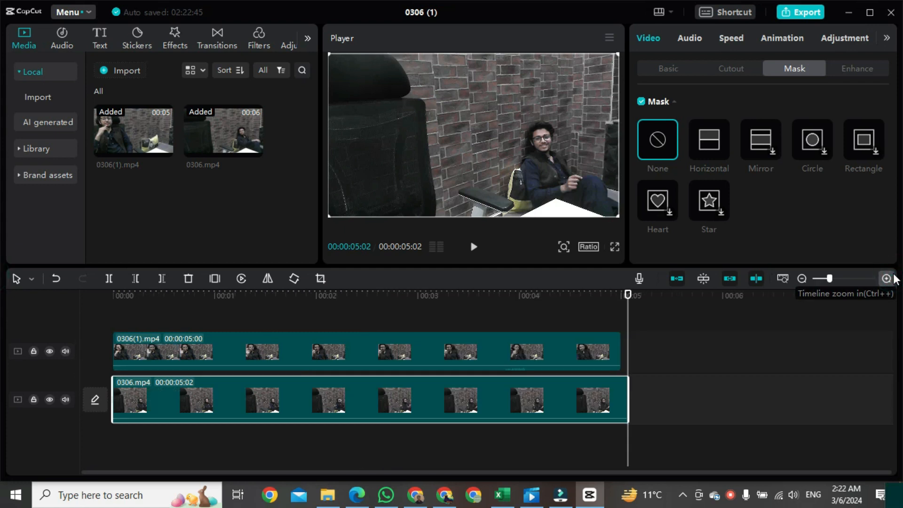
pyautogui.click(888, 279)
pyautogui.moveTo(682, 296); pyautogui.dragTo(669, 300)
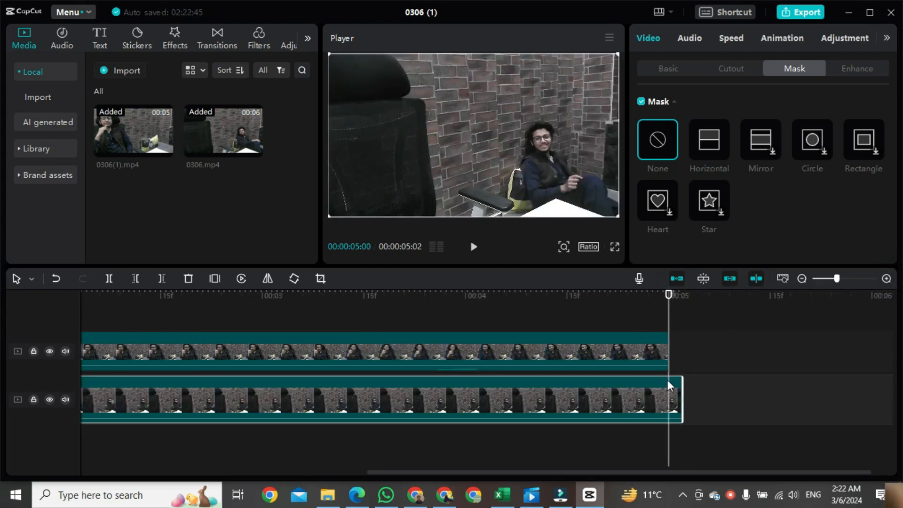
pyautogui.click(111, 279)
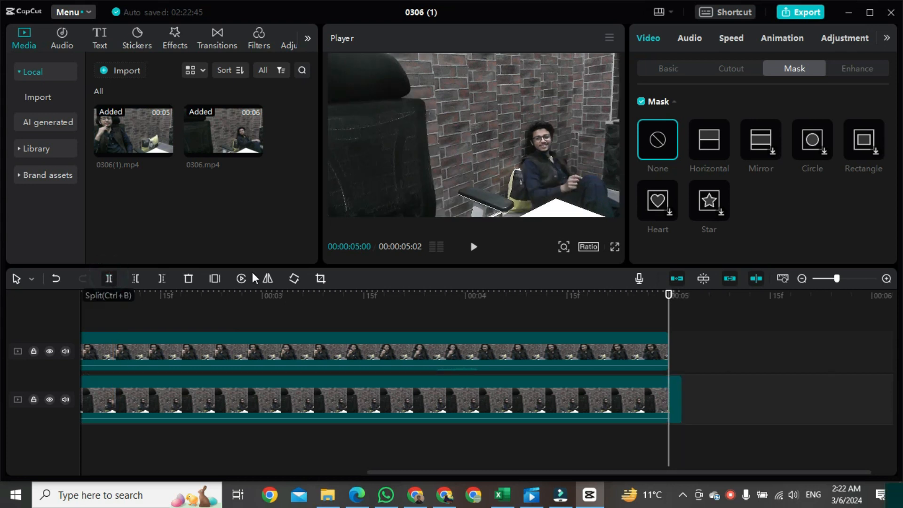
pyautogui.click(676, 400)
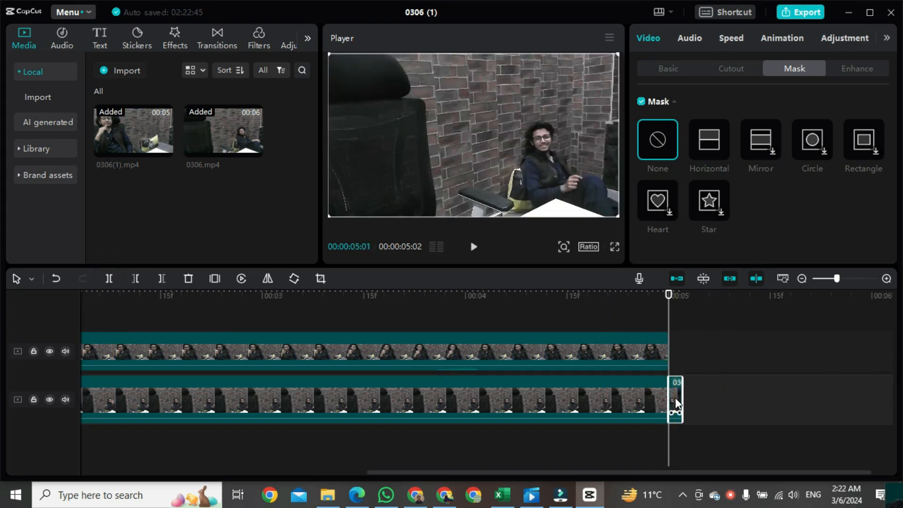
pyautogui.rightClick(676, 401)
pyautogui.click(719, 163)
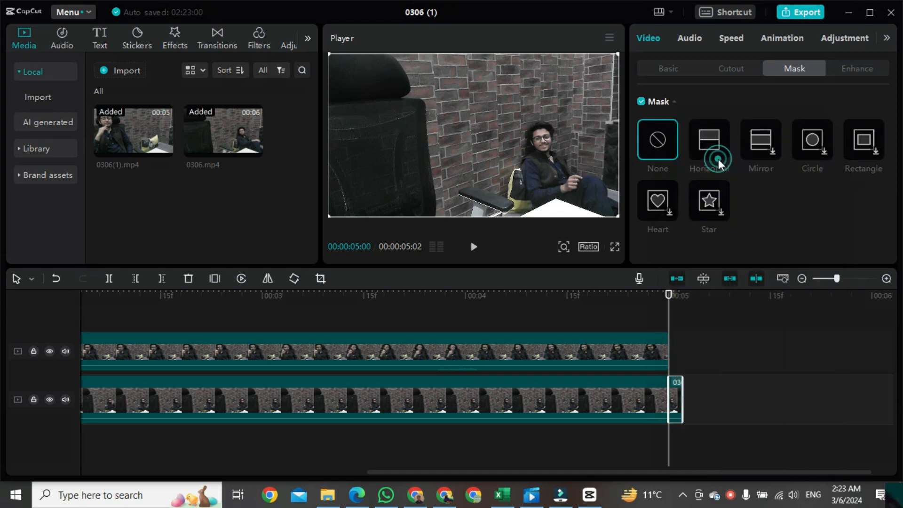
# Step: Play the finished clone-effect video from the start of the timeline to its end
pyautogui.moveTo(590, 472); pyautogui.dragTo(282, 472)
pyautogui.click(116, 305)
pyautogui.press('space')
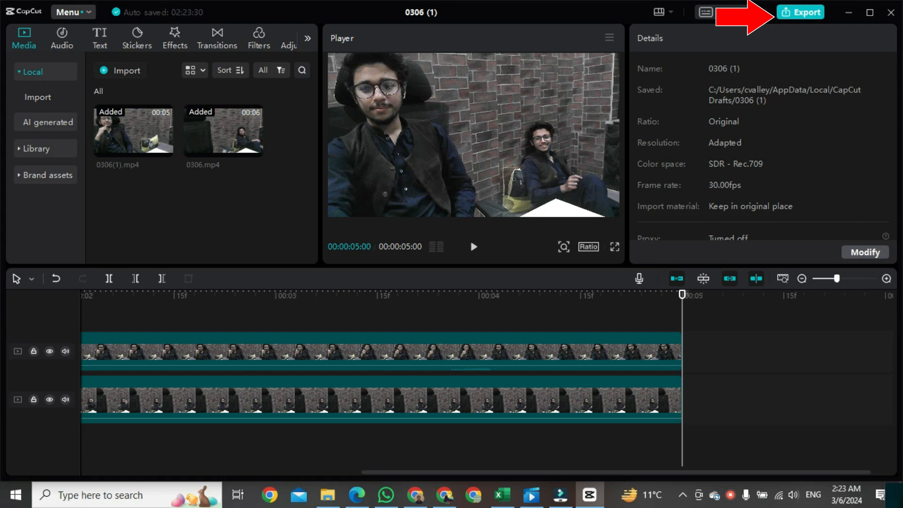
# Step: Export the video to the 347 create clone effect folder as a 4K, H.264 mp4 at 30fps with the Recommended bit rate
pyautogui.click(807, 13)
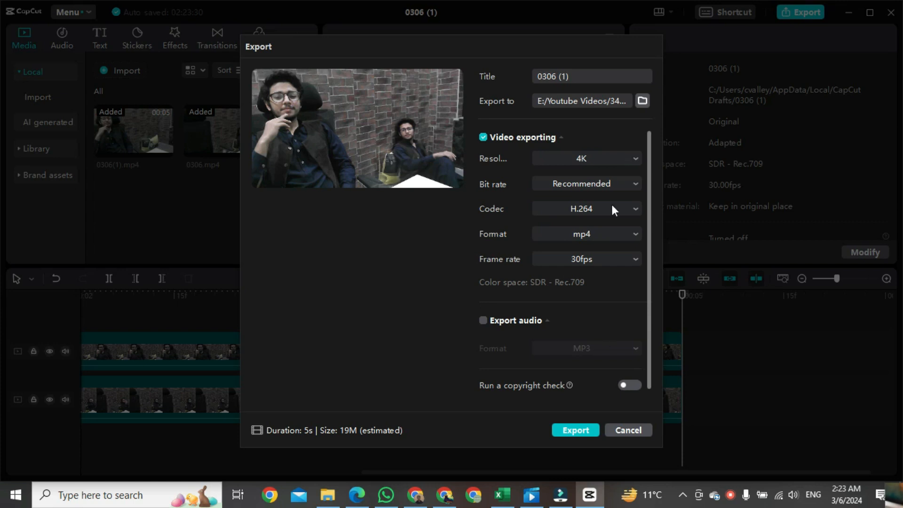
pyautogui.click(644, 101)
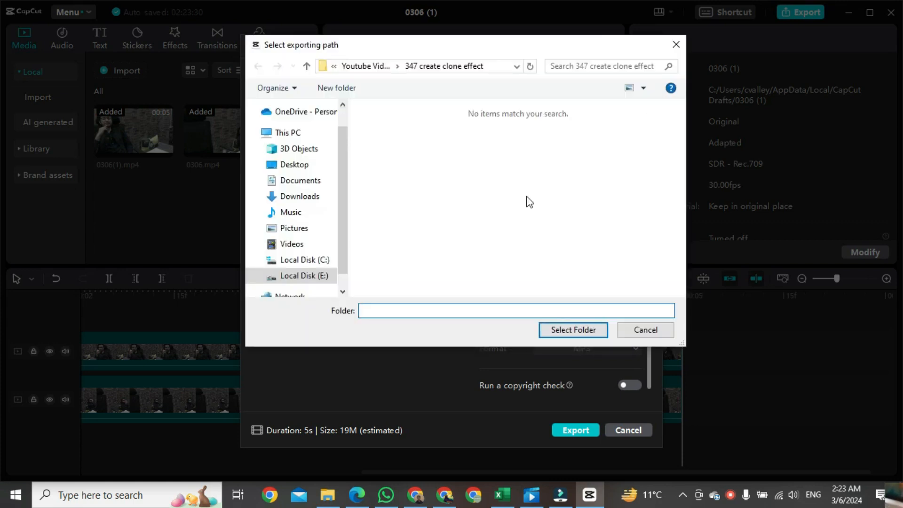
pyautogui.click(574, 330)
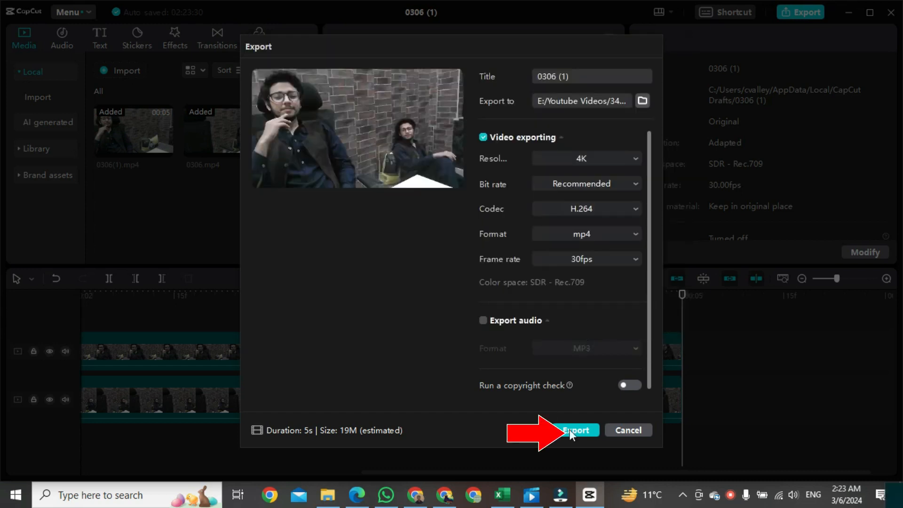
pyautogui.click(582, 431)
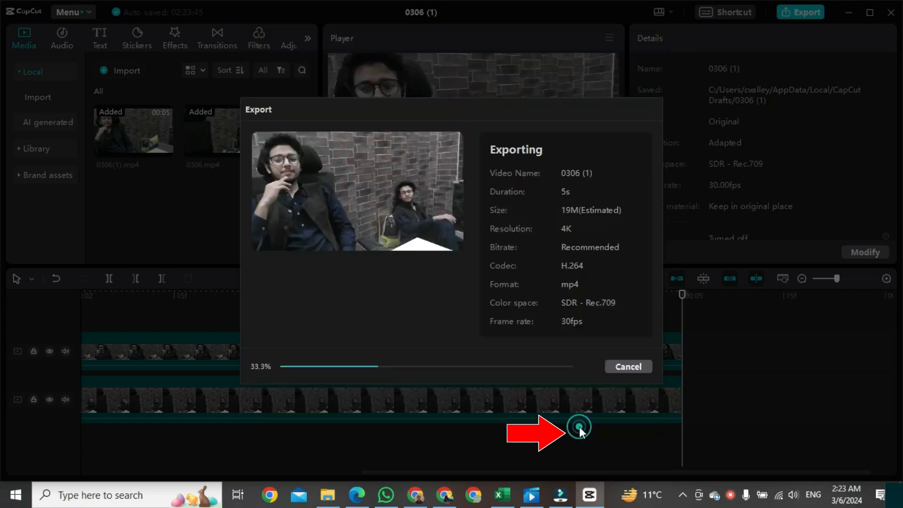